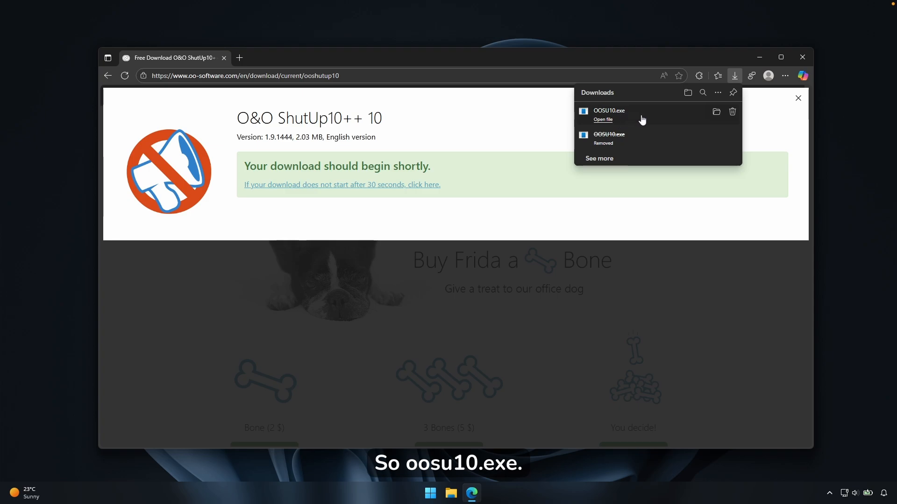
# - Show the downloaded OOSU10.exe in its folder, run it and allow it to make changes to the device
pyautogui.click(716, 115)
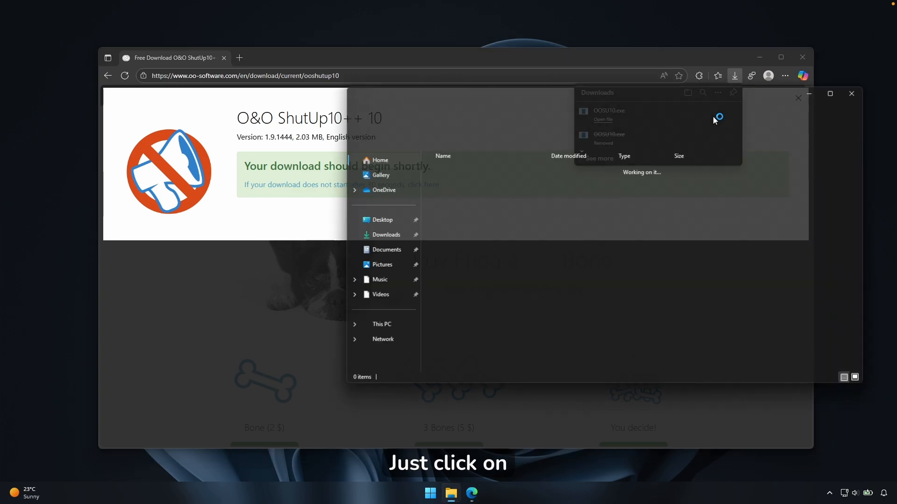
pyautogui.doubleClick(486, 181)
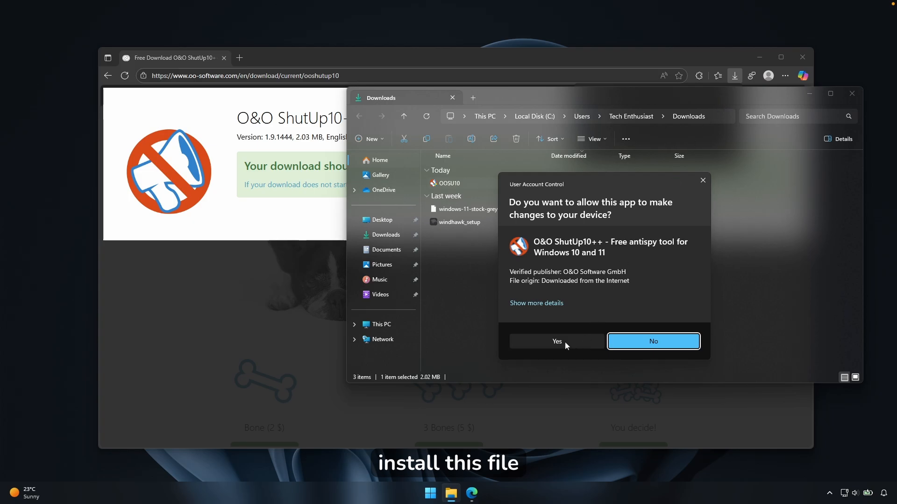
pyautogui.click(558, 341)
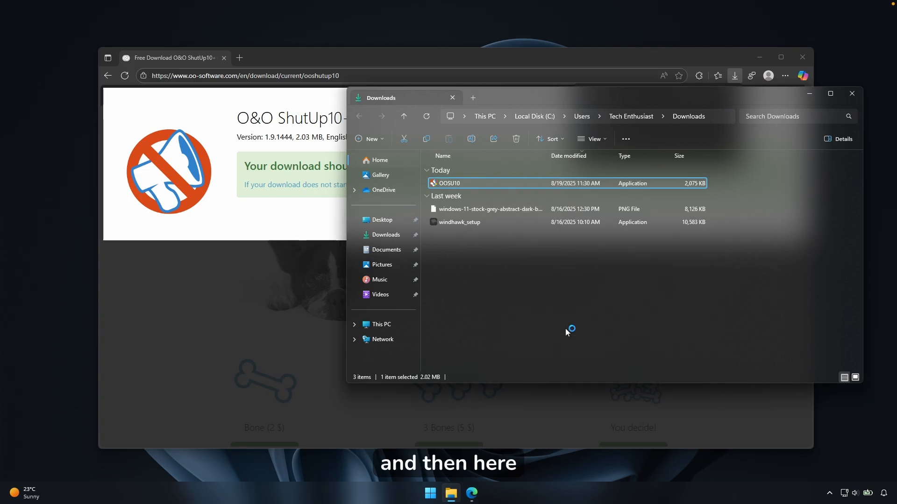
# - Minimize the browser and the Downloads folder window so that only O&O ShutUp10++ is in view
pyautogui.click(758, 57)
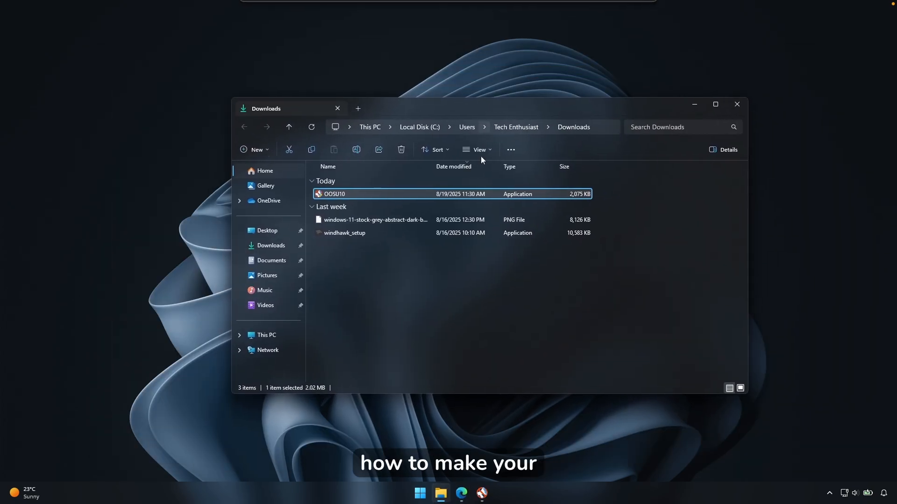
pyautogui.click(419, 493)
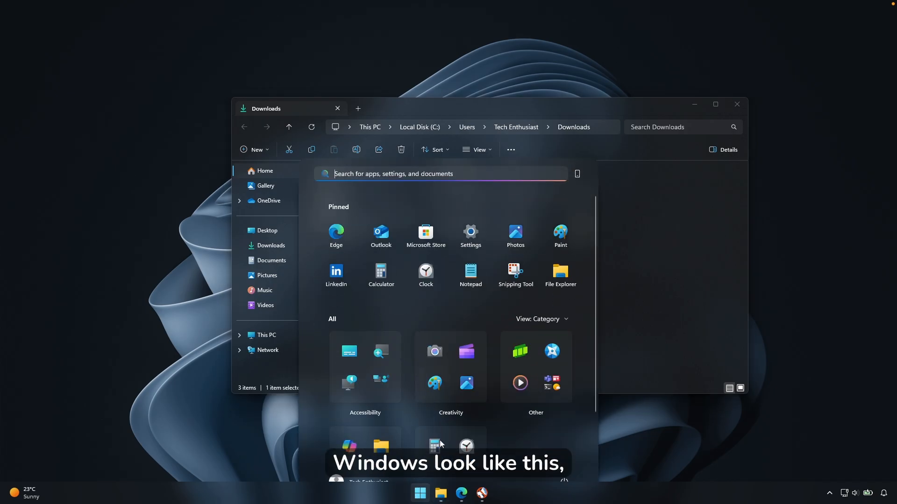
pyautogui.click(668, 294)
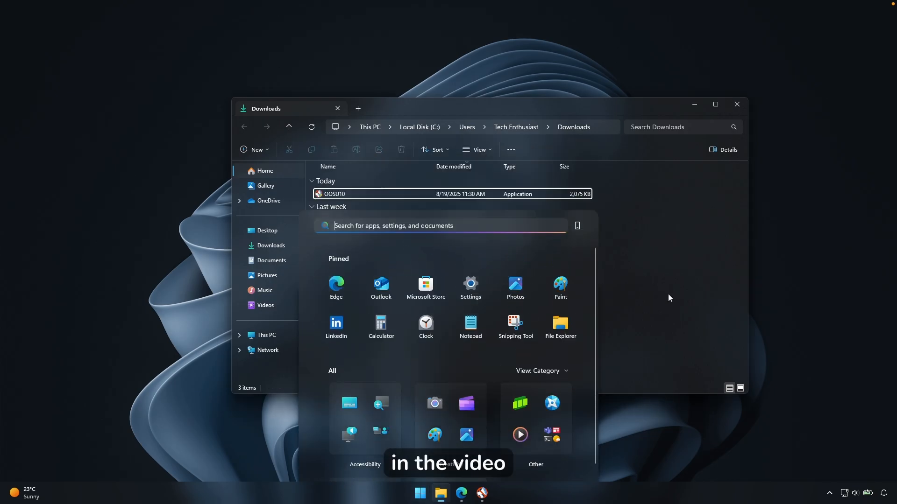
pyautogui.click(694, 105)
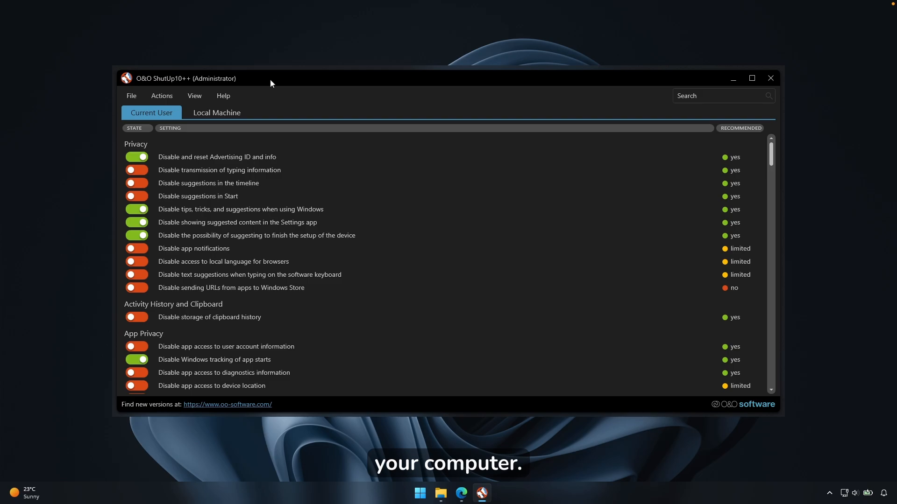
# - Examine the bulk actions, including creating a system restoration point, and the Current User settings with their recommendation ratings
pyautogui.click(167, 98)
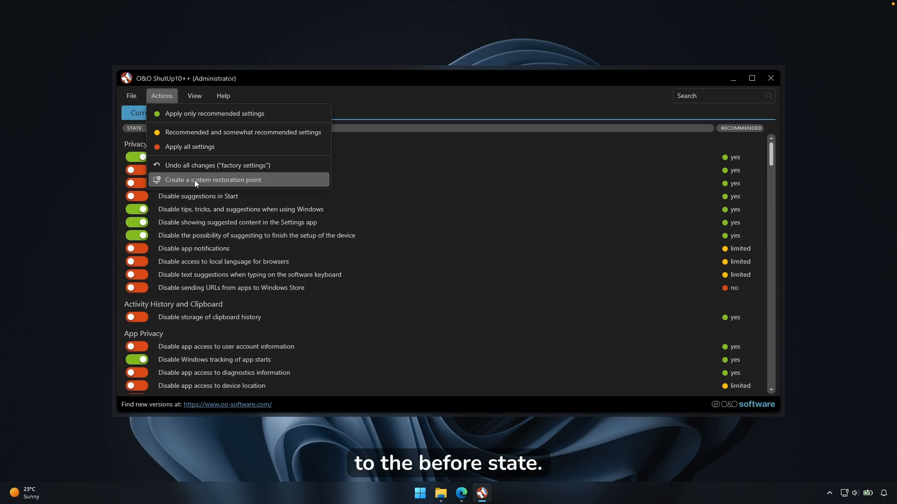
pyautogui.click(432, 81)
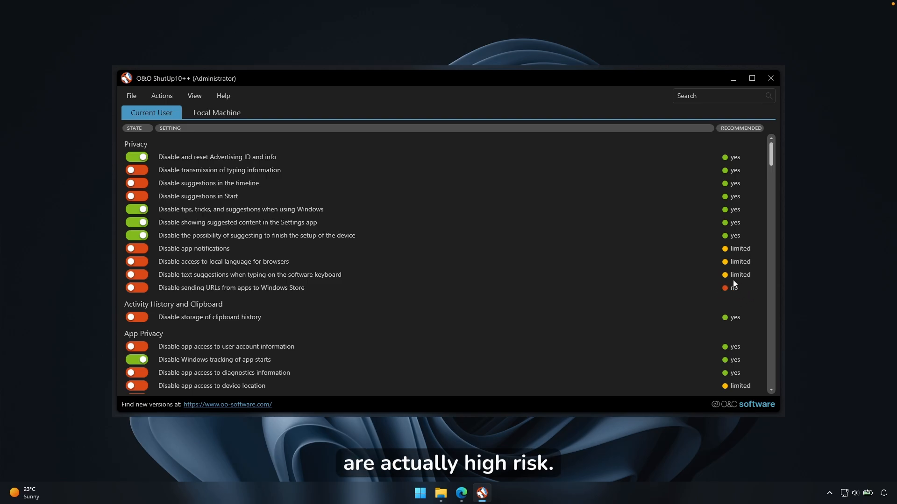
pyautogui.scroll(-12, 471, 229)
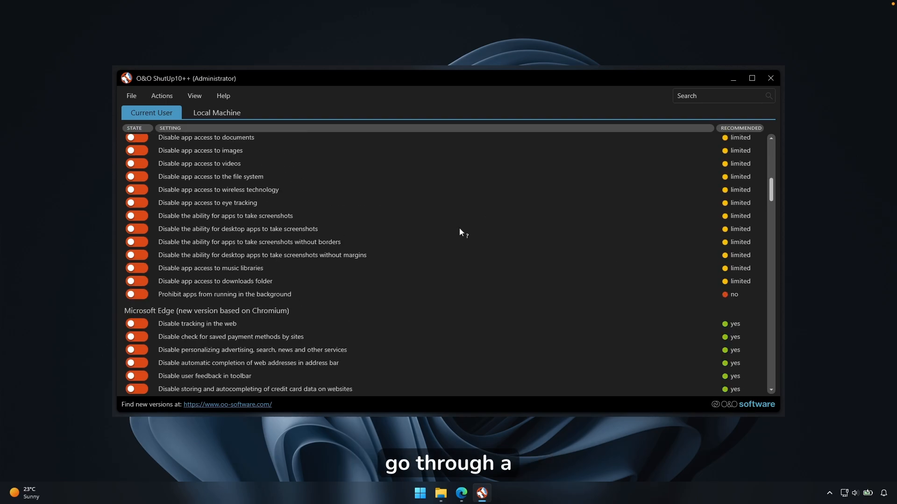
pyautogui.scroll(5, 458, 228)
pyautogui.scroll(-15, 459, 228)
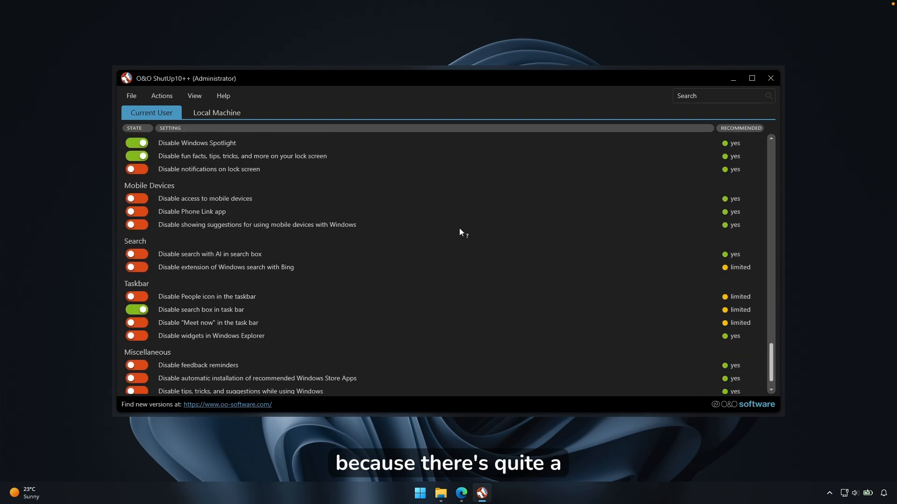
pyautogui.scroll(15, 455, 228)
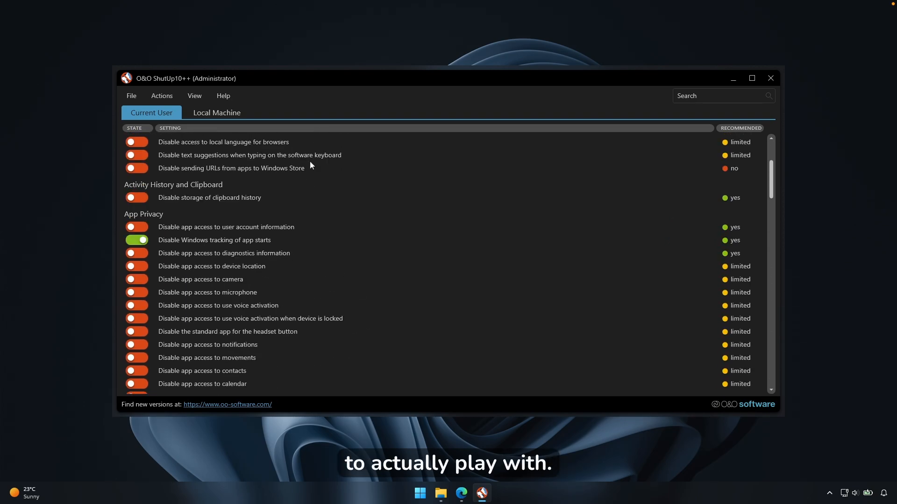
# - Compare the Local Machine settings with the Current User settings, ending on the Current User list
pyautogui.click(231, 117)
pyautogui.scroll(4, 255, 206)
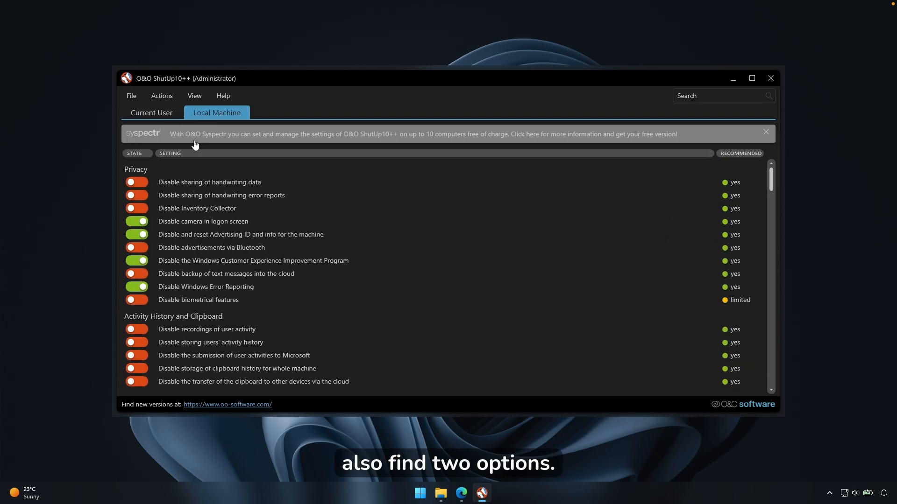
pyautogui.click(157, 116)
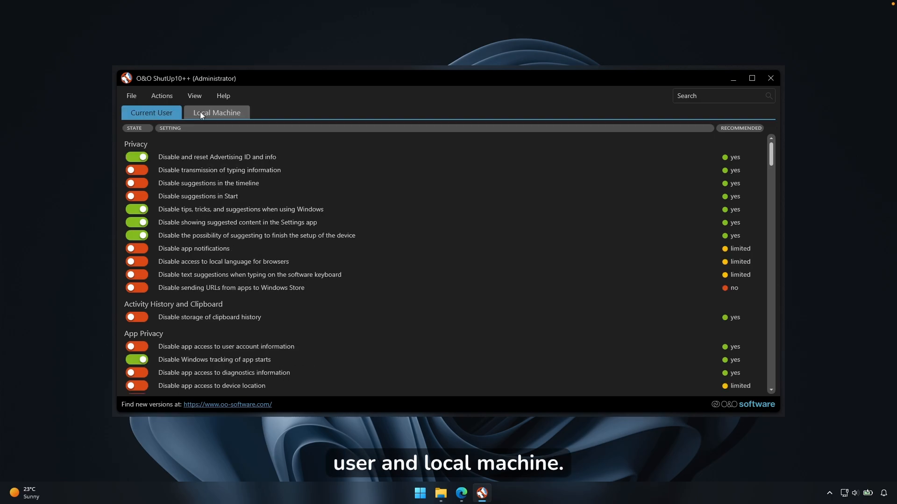
pyautogui.click(209, 112)
pyautogui.click(172, 113)
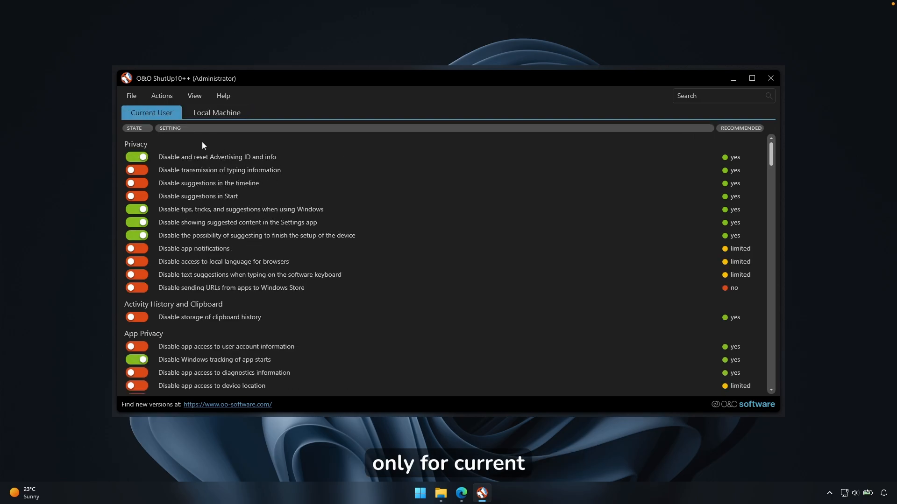
pyautogui.click(214, 113)
pyautogui.click(175, 108)
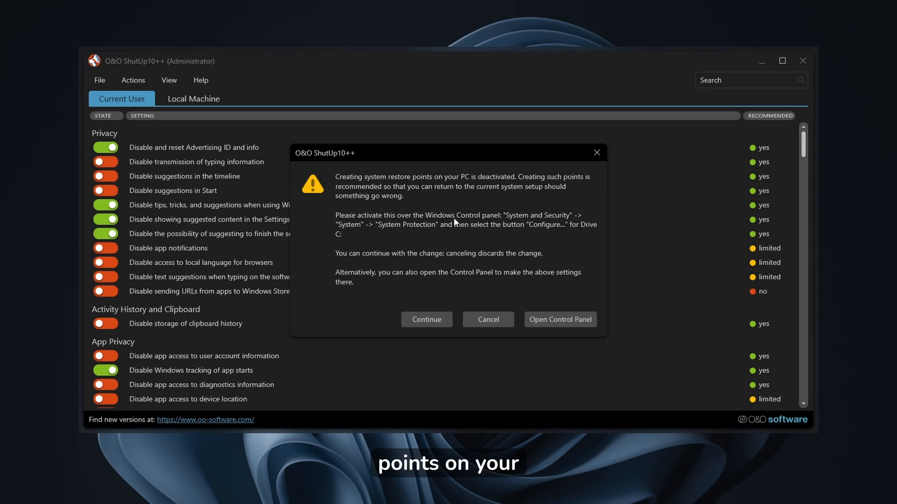
# - Continue without a system restore point and enable every Current User Privacy setting except "Disable sending URLs from apps to Windows Store"
pyautogui.click(426, 320)
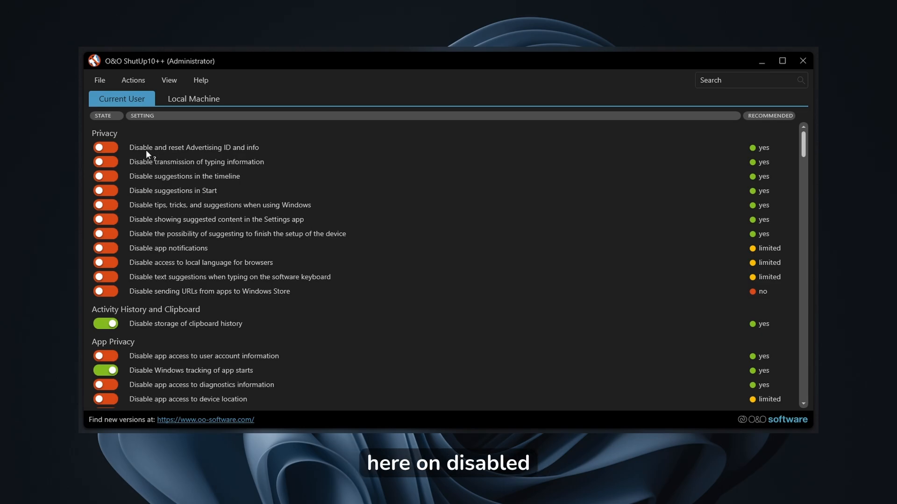
pyautogui.click(107, 147)
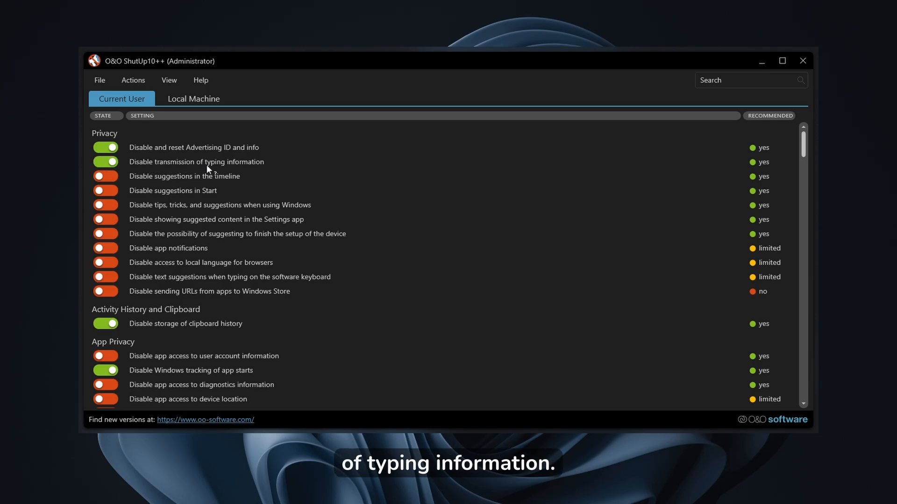
pyautogui.click(108, 176)
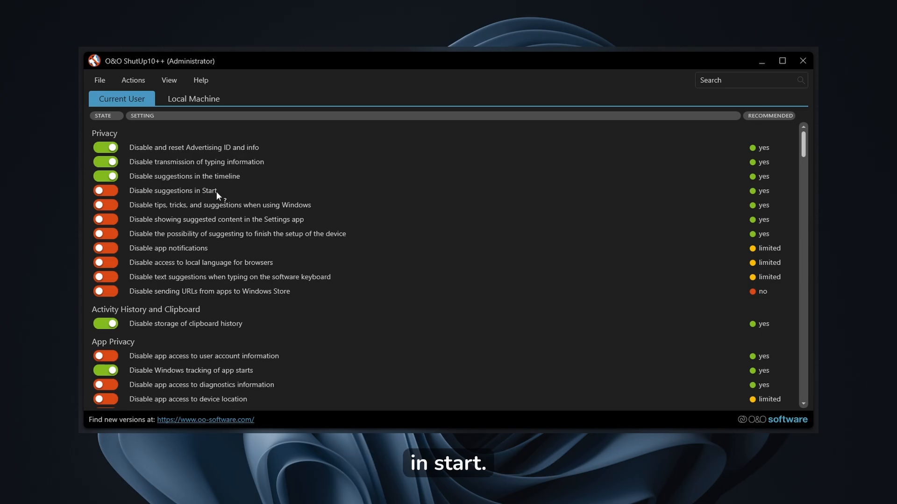
pyautogui.click(125, 189)
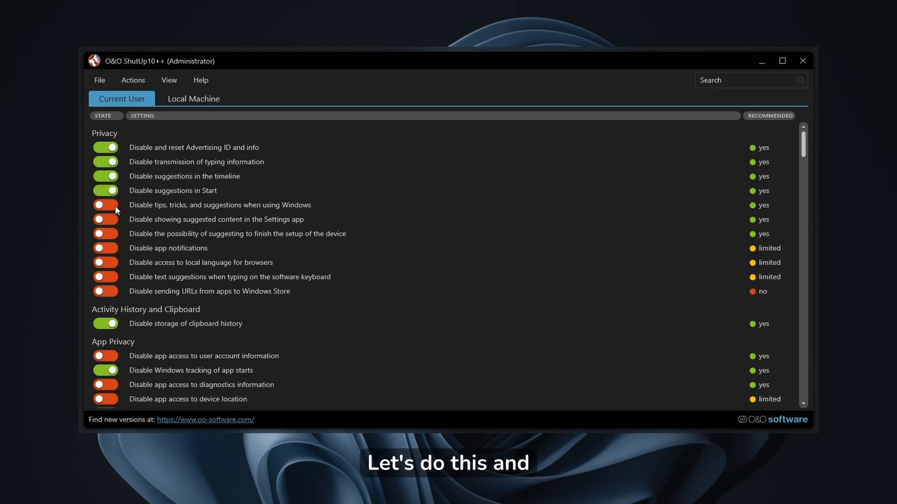
pyautogui.click(116, 206)
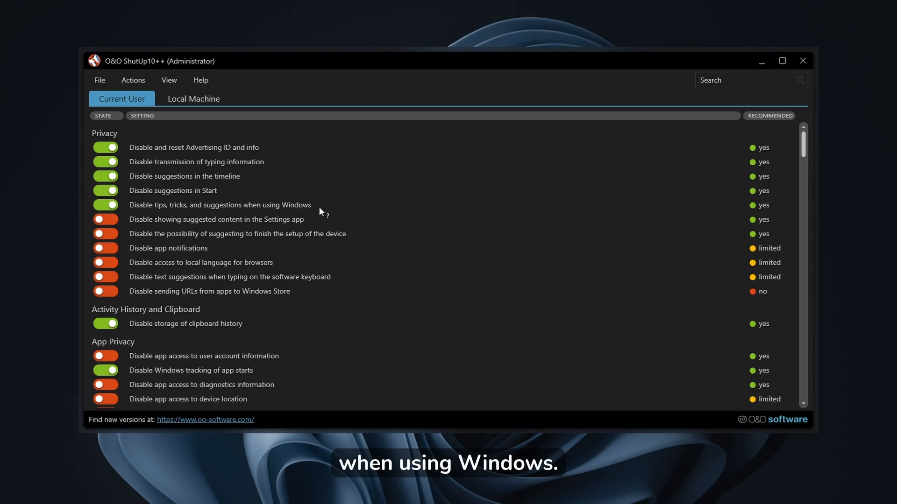
pyautogui.click(112, 219)
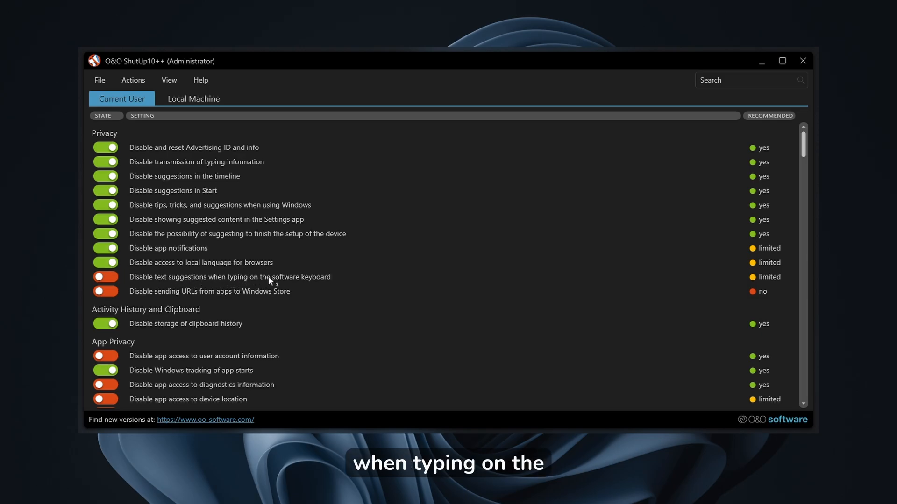
pyautogui.click(112, 277)
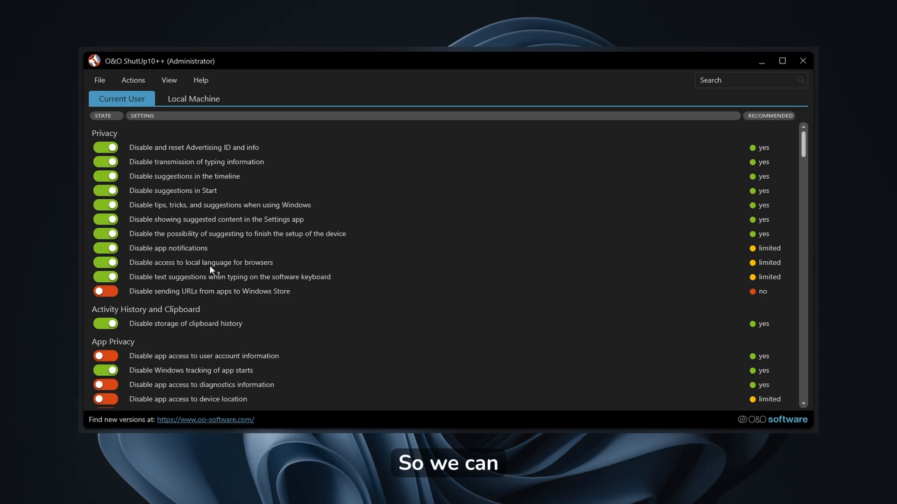
pyautogui.scroll(-5, 261, 239)
pyautogui.scroll(5, 256, 238)
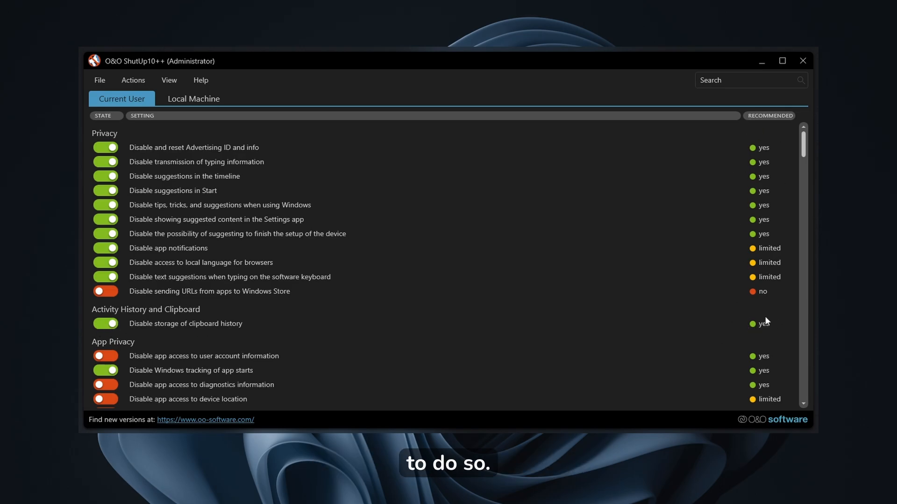
# - Under App Privacy, turn on the settings that disable app access to user account information and to diagnostics information
pyautogui.scroll(-3, 578, 326)
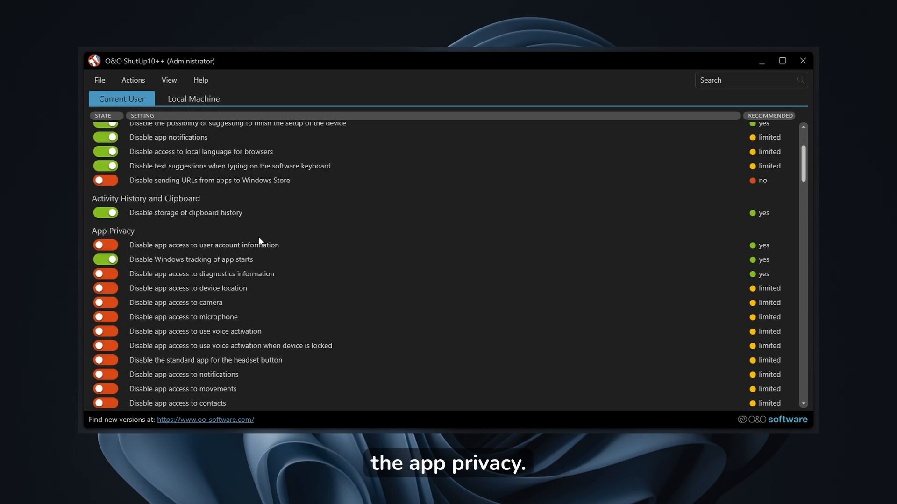
pyautogui.moveTo(804, 170); pyautogui.dragTo(809, 199)
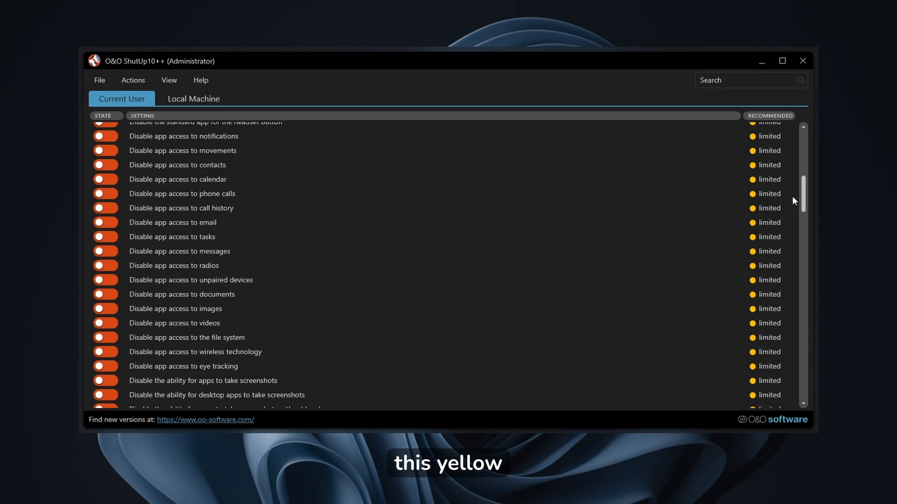
pyautogui.moveTo(804, 202)
pyautogui.mouseDown()
pyautogui.moveTo(803, 214)
pyautogui.moveTo(804, 187)
pyautogui.mouseUp()
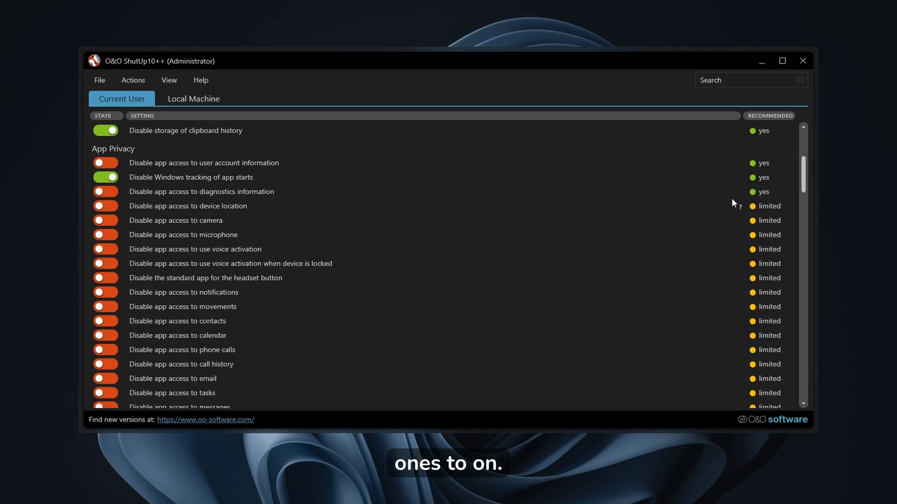
pyautogui.click(149, 162)
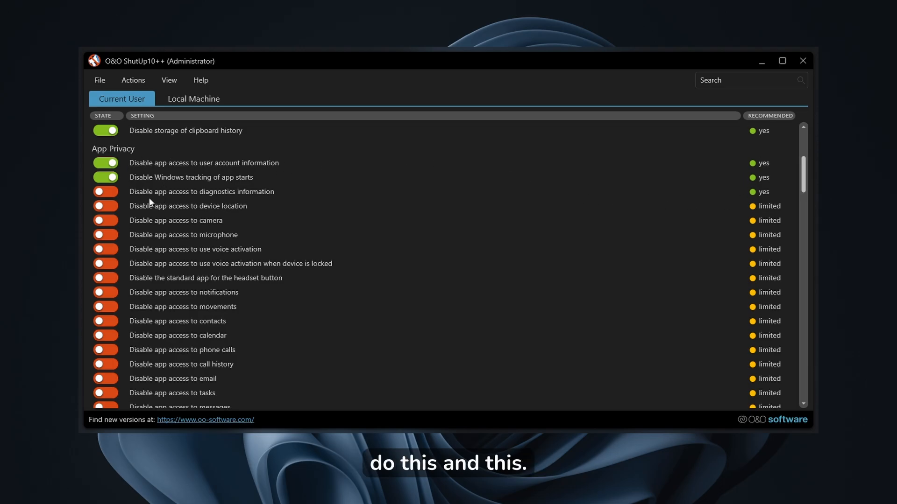
pyautogui.click(106, 191)
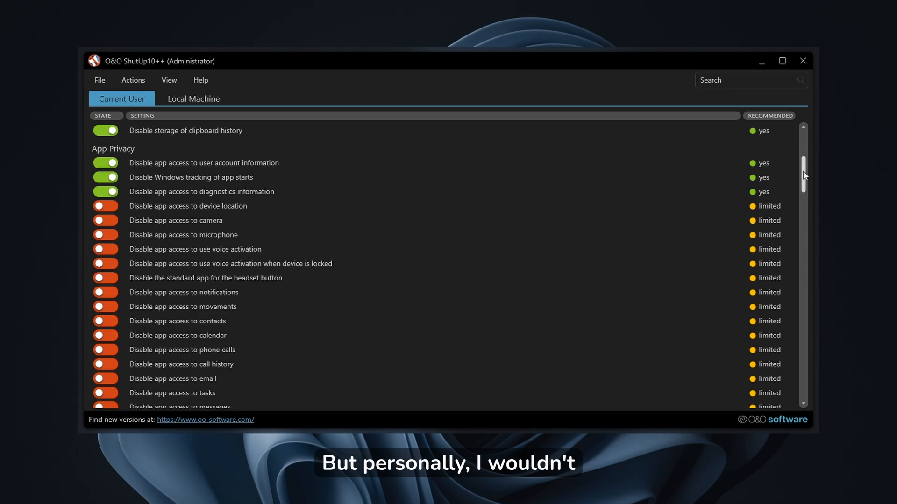
# - Under Microsoft Edge, turn on the settings that disable the Edge bar, the Sidebar and the Microsoft Account Sign-In Button
pyautogui.moveTo(804, 176); pyautogui.dragTo(805, 209)
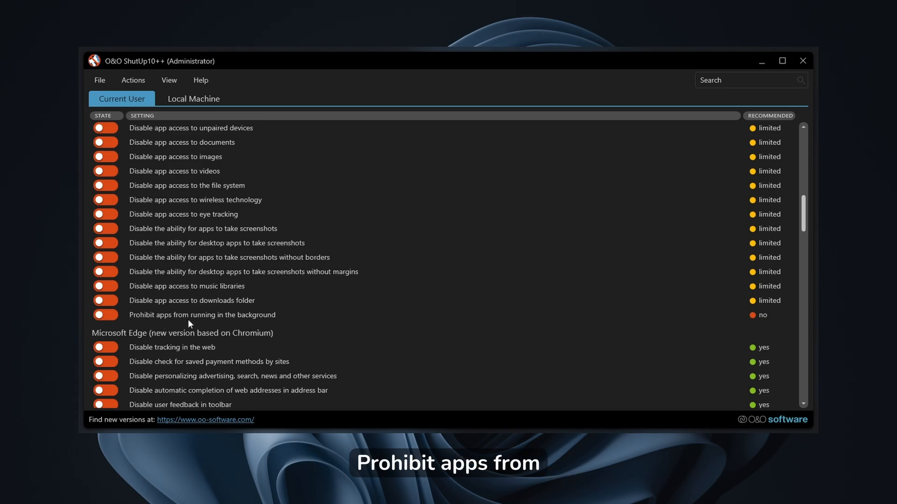
pyautogui.click(762, 312)
pyautogui.click(752, 318)
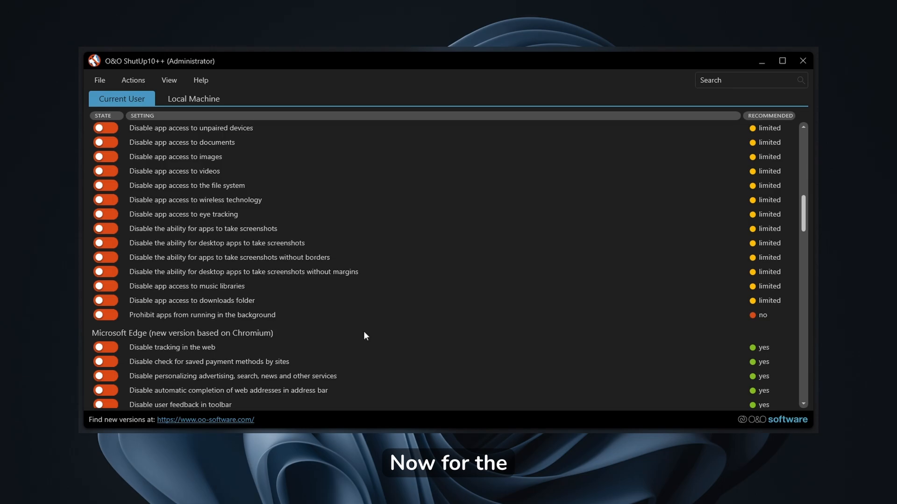
pyautogui.scroll(-4, 803, 222)
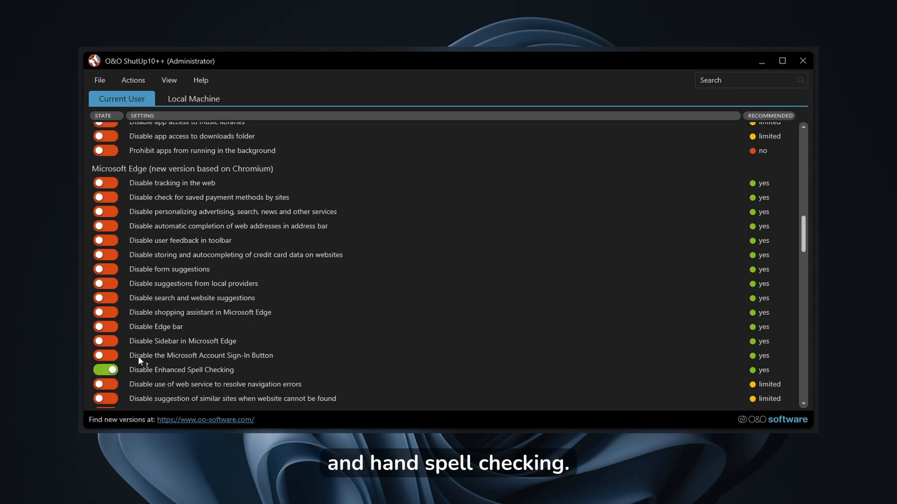
pyautogui.click(106, 355)
pyautogui.click(105, 341)
pyautogui.click(105, 327)
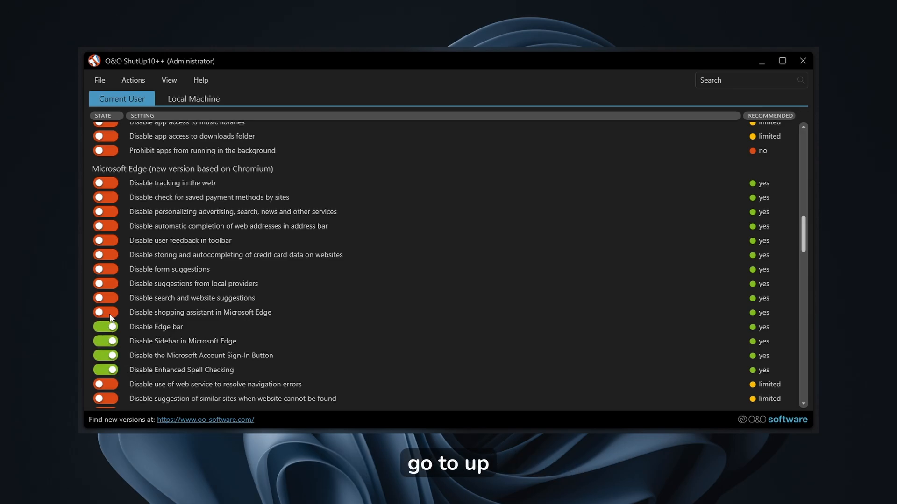
# - Turn on the remaining recommended Microsoft Edge settings, from "Disable tracking in the web" through "Disable shopping assistant in Microsoft Edge"
pyautogui.click(111, 282)
pyautogui.click(112, 197)
pyautogui.click(111, 212)
pyautogui.click(111, 240)
pyautogui.click(110, 254)
pyautogui.click(111, 269)
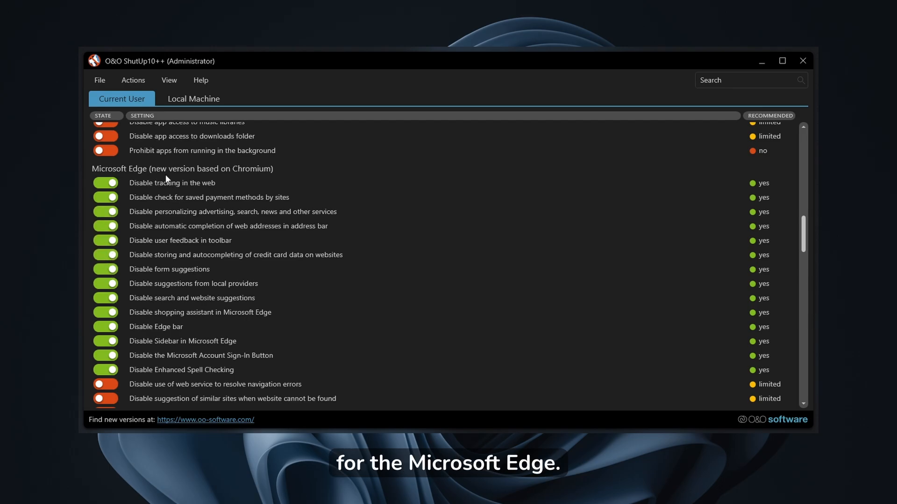
pyautogui.scroll(1, 794, 225)
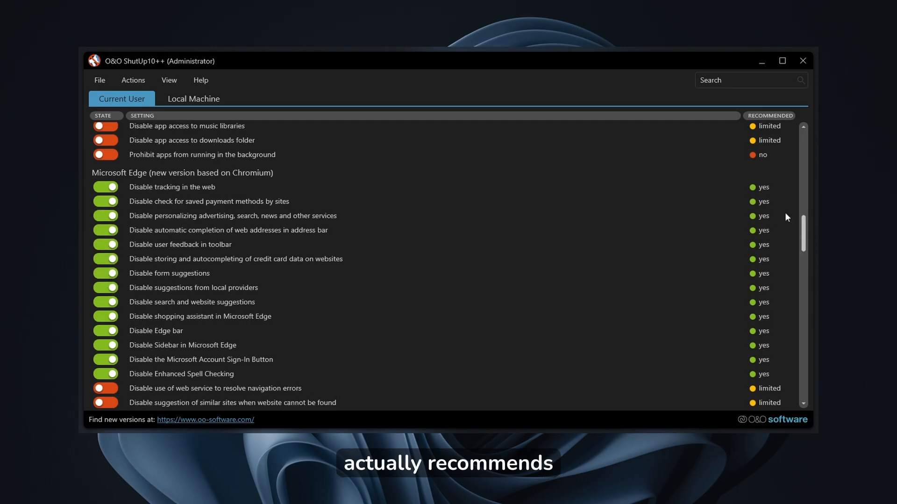
# - Turn on all seven Synchronization of Windows Settings options, from "Disable synchronization of all settings" through "Disable synchronization of advanced Windows settings"
pyautogui.scroll(-3, 172, 276)
pyautogui.scroll(3, 180, 330)
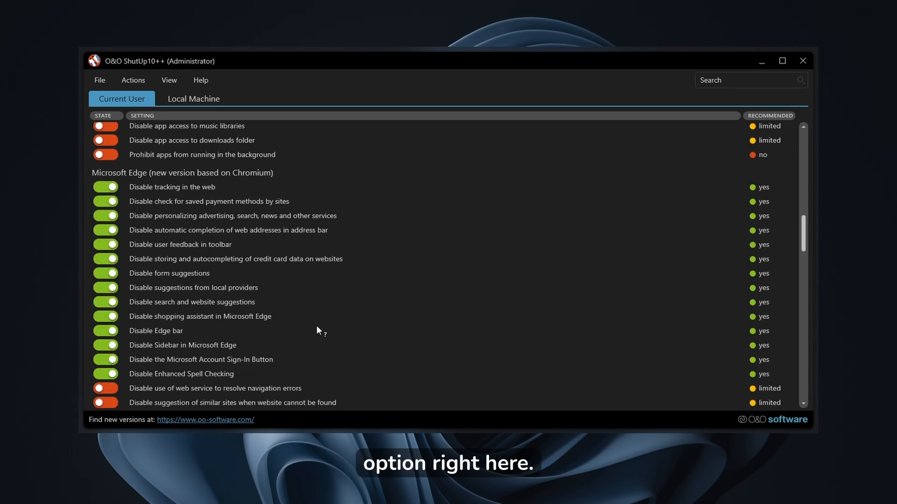
pyautogui.scroll(-3, 804, 241)
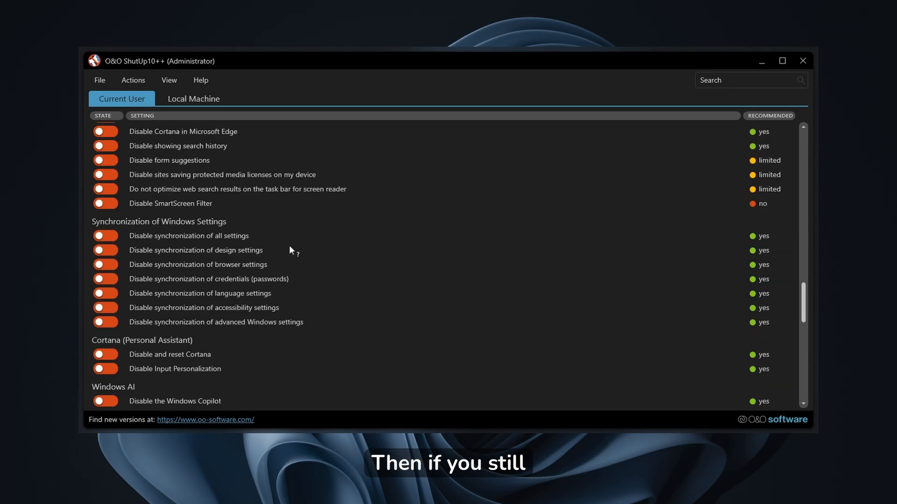
pyautogui.scroll(12, 291, 246)
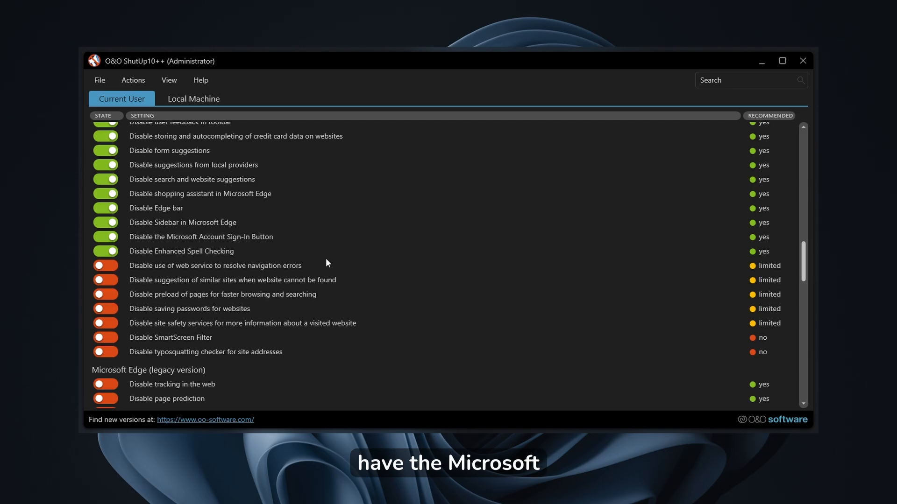
pyautogui.scroll(-3, 803, 261)
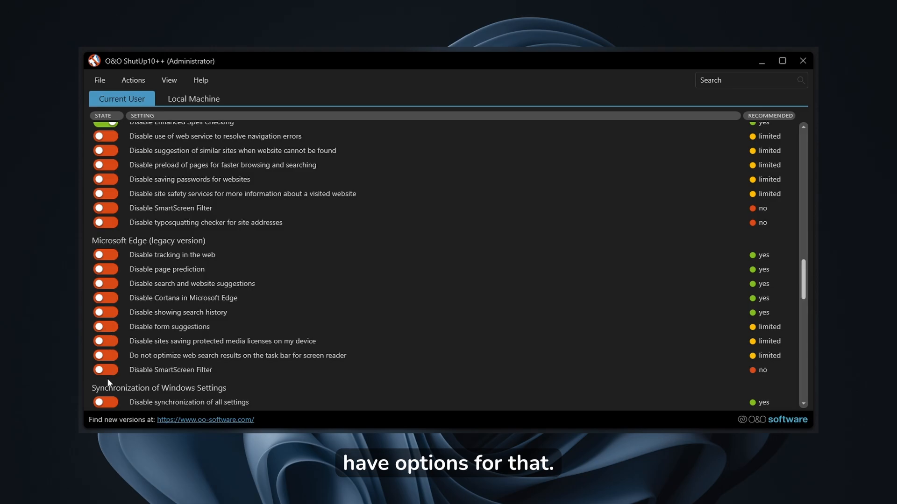
pyautogui.moveTo(805, 284); pyautogui.dragTo(793, 310)
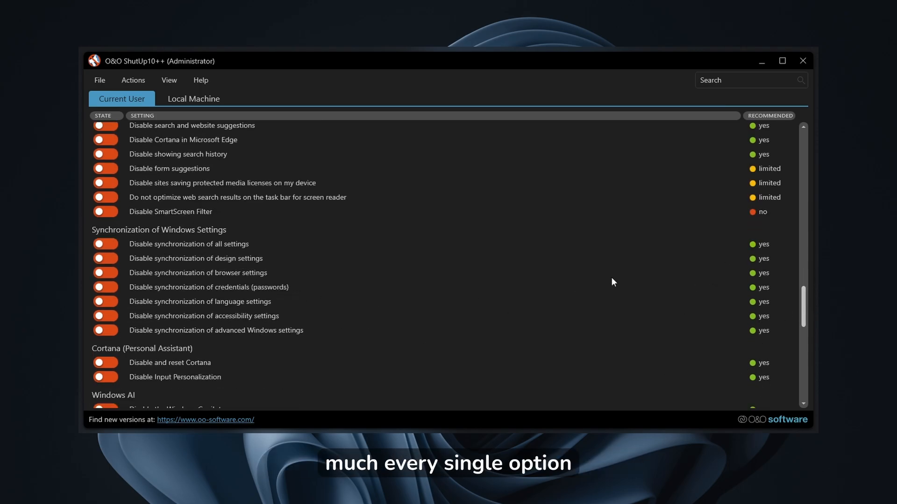
pyautogui.click(108, 276)
pyautogui.click(107, 316)
pyautogui.click(110, 331)
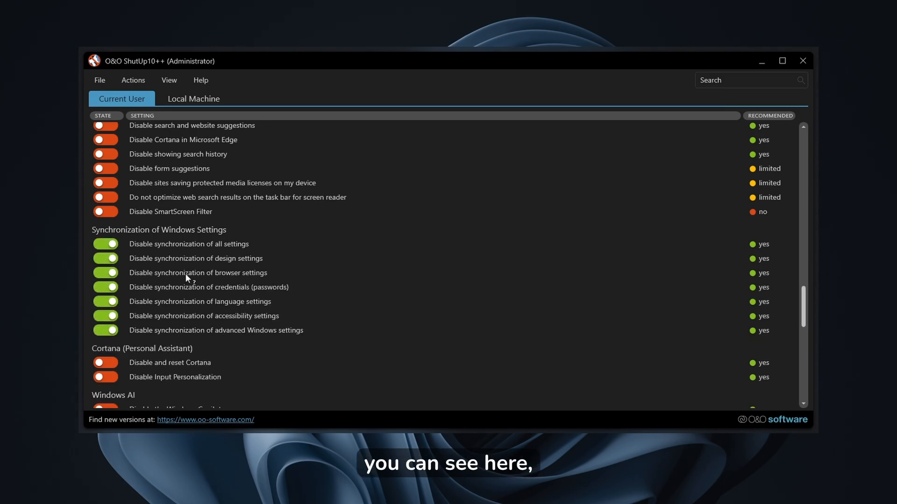
pyautogui.moveTo(185, 274)
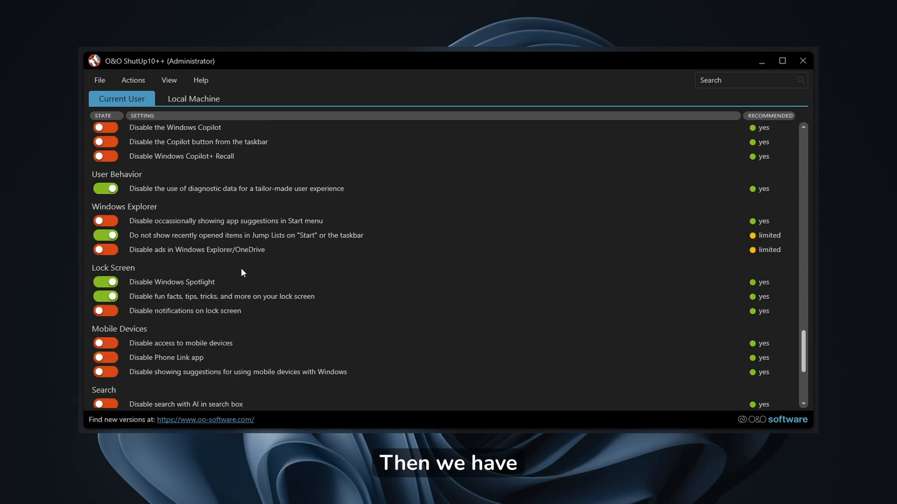
# - Turn on both Cortana settings and all three Windows AI settings that disable Windows Copilot, its taskbar button and Copilot+ Recall
pyautogui.scroll(4, 242, 268)
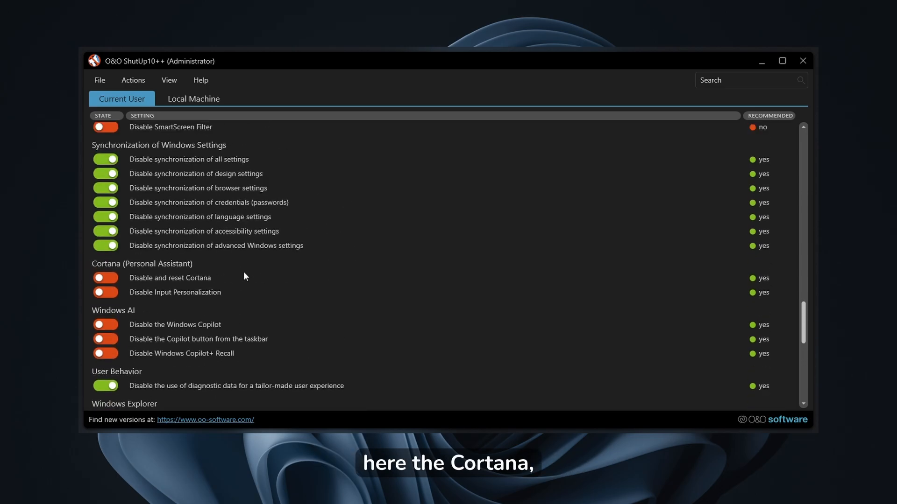
pyautogui.click(123, 291)
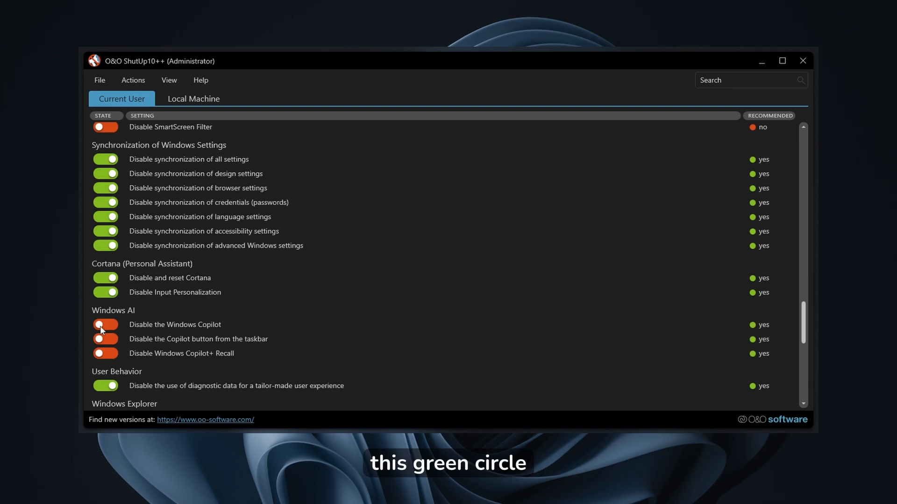
pyautogui.click(106, 353)
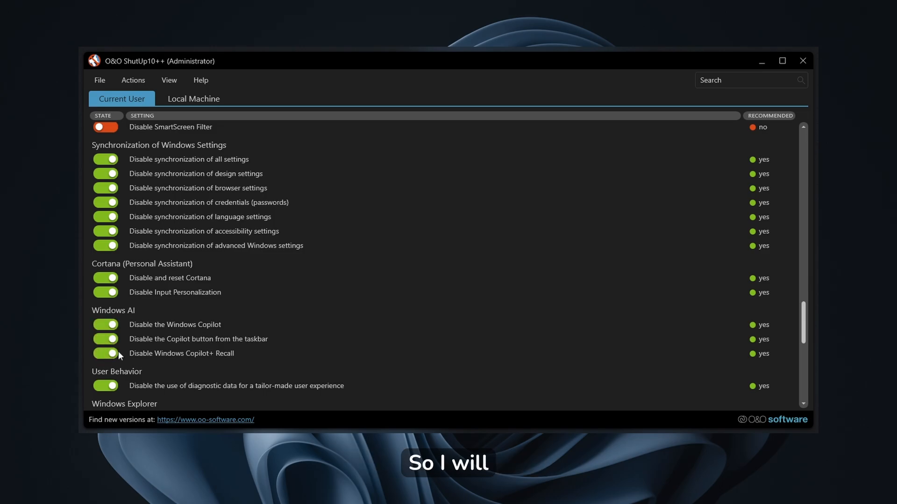
pyautogui.scroll(-5, 467, 348)
pyautogui.scroll(6, 472, 341)
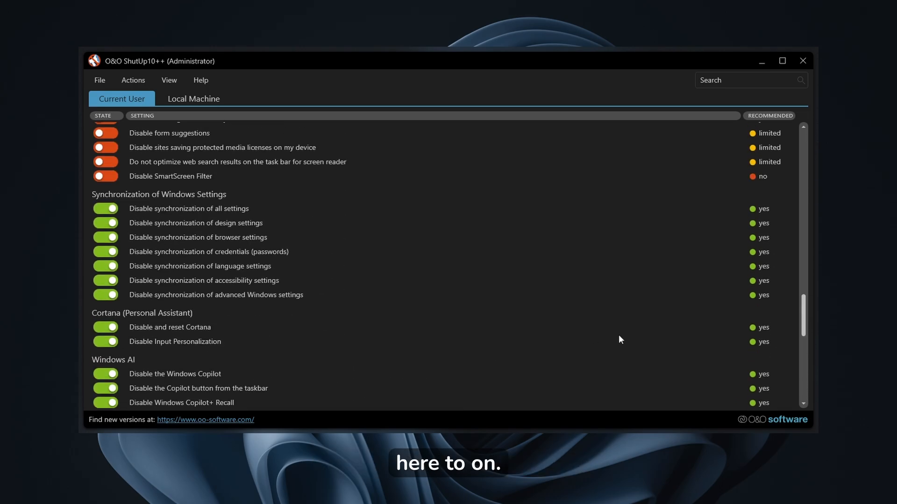
# - Turn on the settings that disable app suggestions in the Start menu, ads in Windows Explorer/OneDrive and notifications on the lock screen
pyautogui.moveTo(803, 318); pyautogui.dragTo(811, 346)
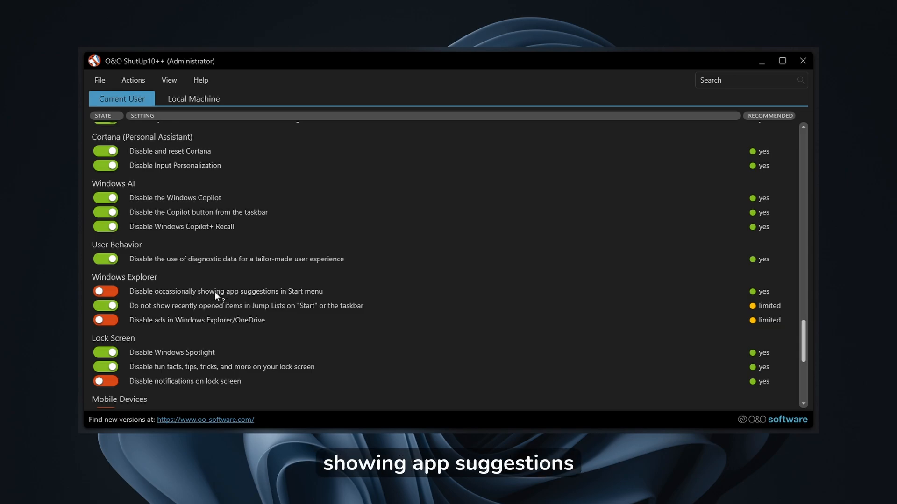
pyautogui.click(105, 291)
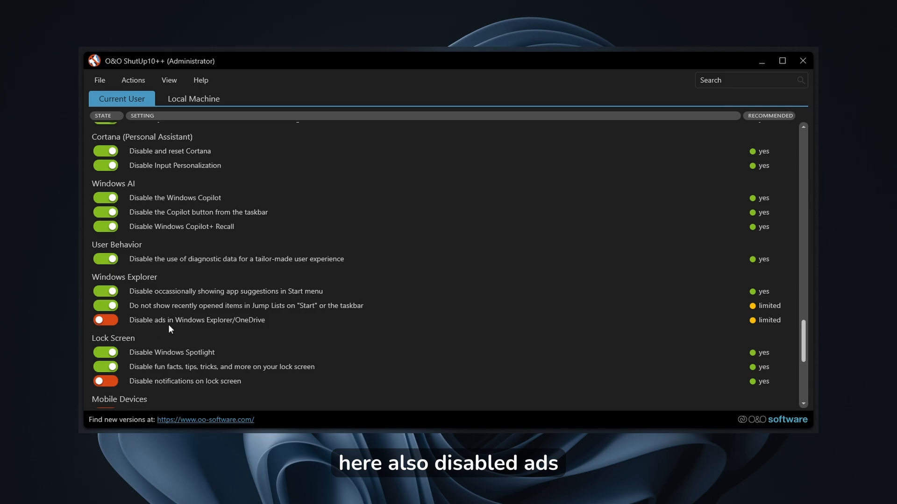
pyautogui.click(131, 319)
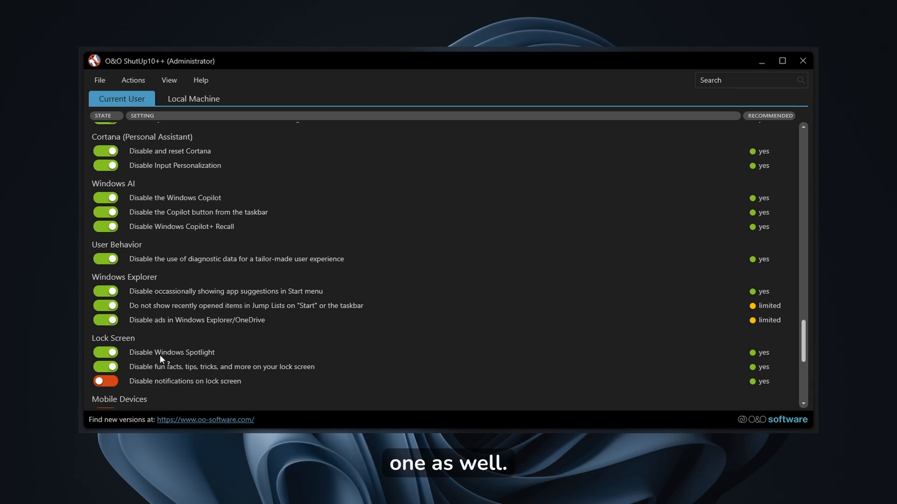
pyautogui.click(111, 381)
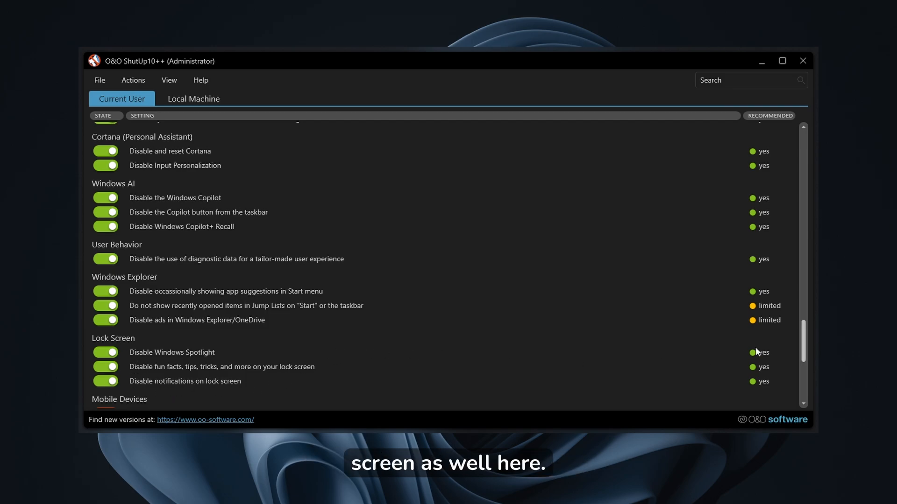
# - Turn on all three Mobile Devices settings and, under Search, "Disable search with AI in search box"
pyautogui.moveTo(804, 340); pyautogui.dragTo(804, 353)
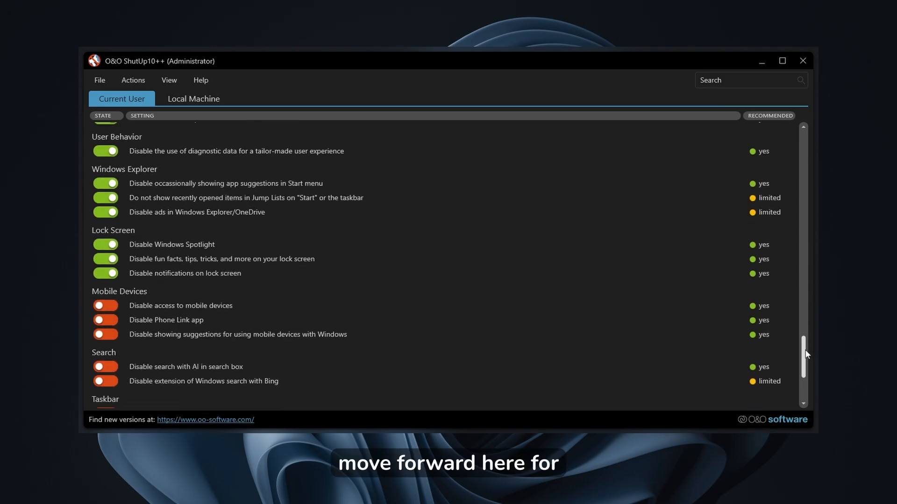
pyautogui.scroll(-1, 804, 355)
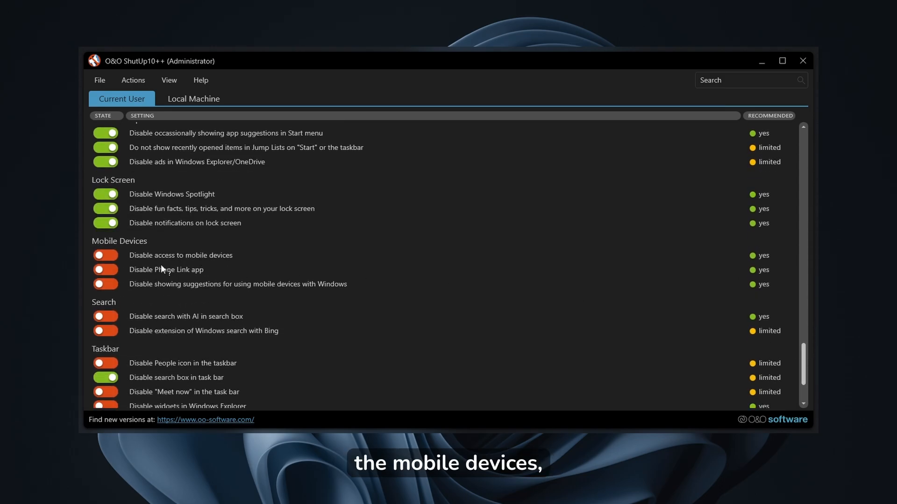
pyautogui.click(106, 255)
pyautogui.click(108, 284)
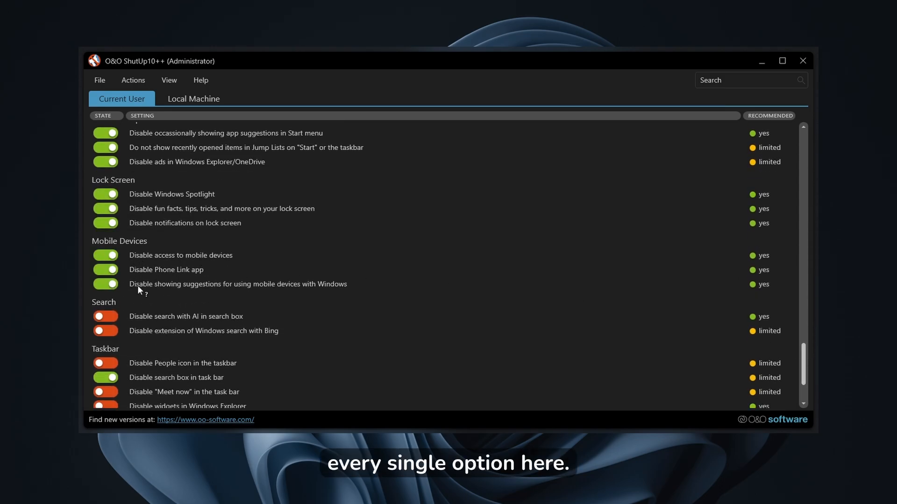
pyautogui.click(106, 317)
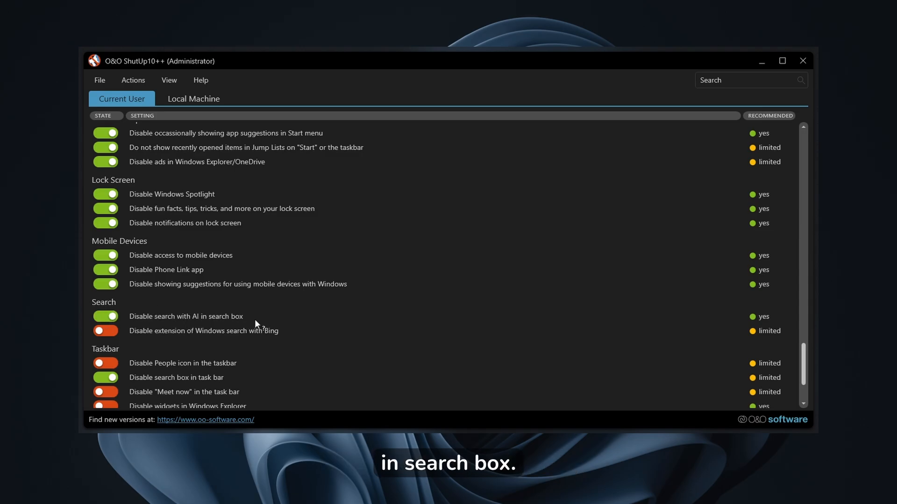
# - Turn on all five Miscellaneous settings, from "Disable feedback reminders" through "Disable the desktop icon for information on 'Windows Spotlight'"
pyautogui.scroll(-2, 316, 321)
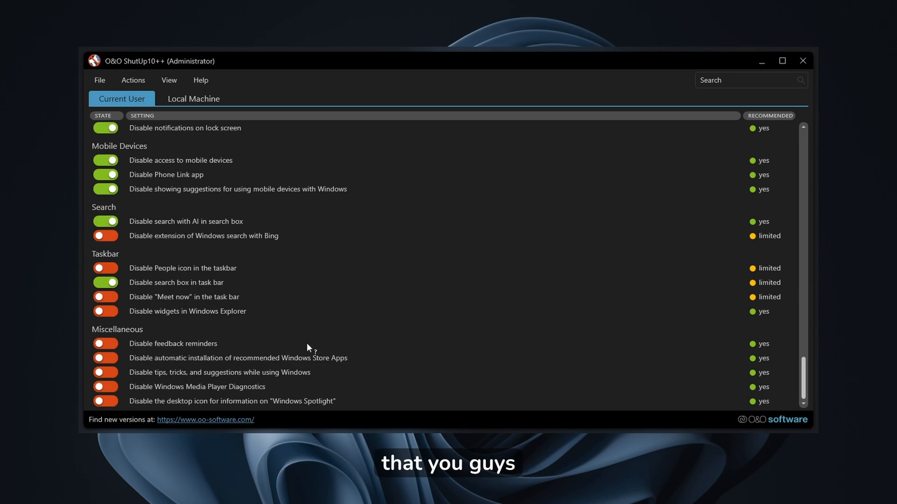
pyautogui.click(106, 343)
pyautogui.click(107, 358)
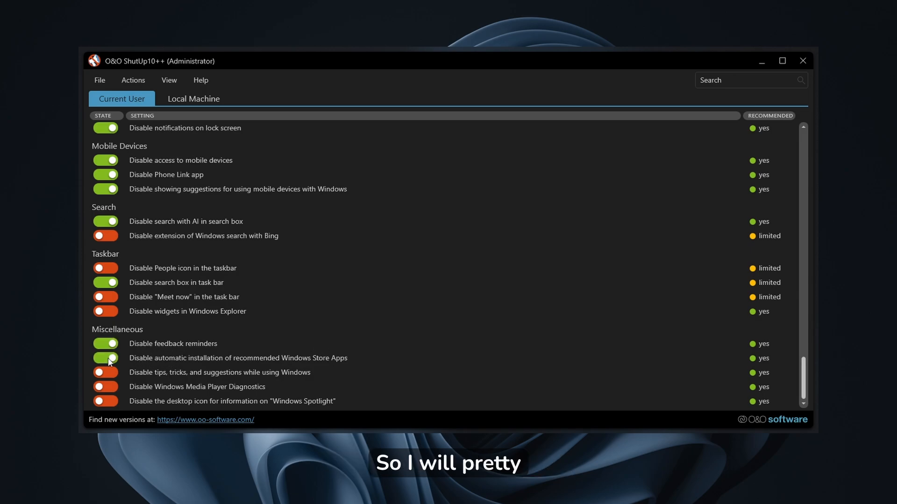
pyautogui.click(110, 387)
pyautogui.click(115, 400)
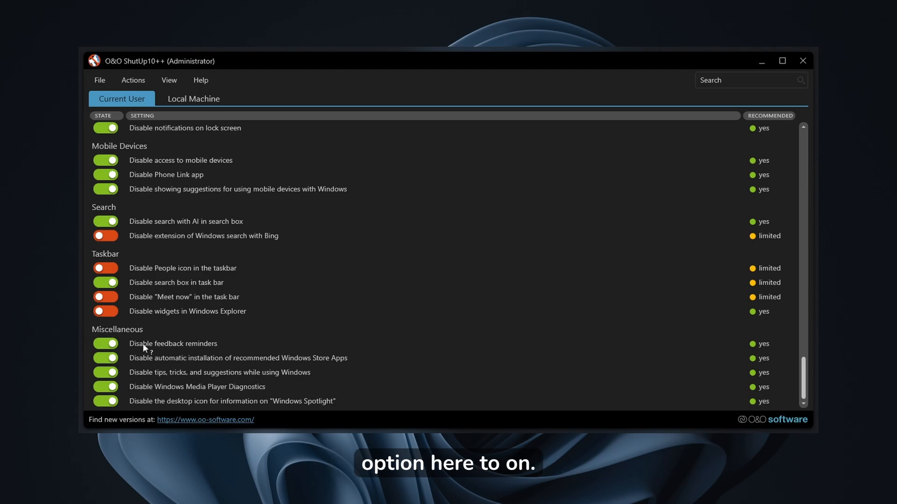
# - Switch to the Local Machine settings and turn on every Privacy setting, from "Disable sharing of handwriting data" through "Disable biometrical features"
pyautogui.click(191, 98)
pyautogui.click(143, 100)
pyautogui.scroll(20, 223, 213)
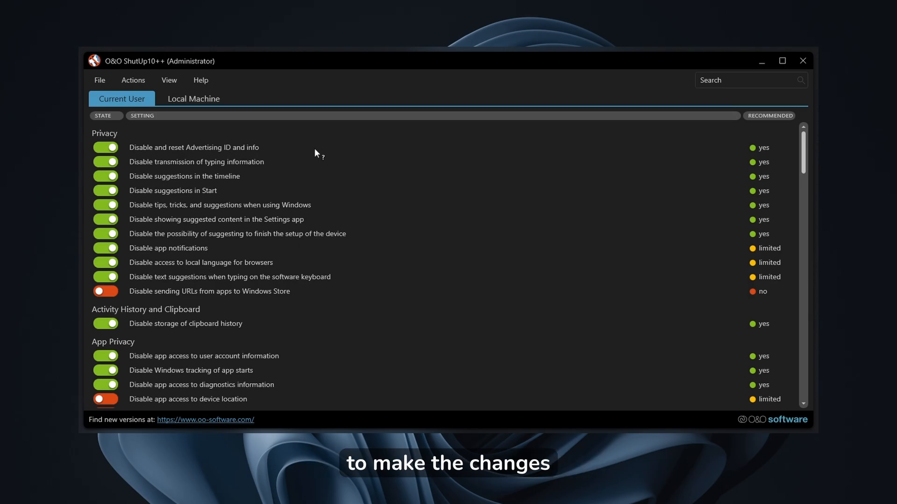
pyautogui.click(205, 98)
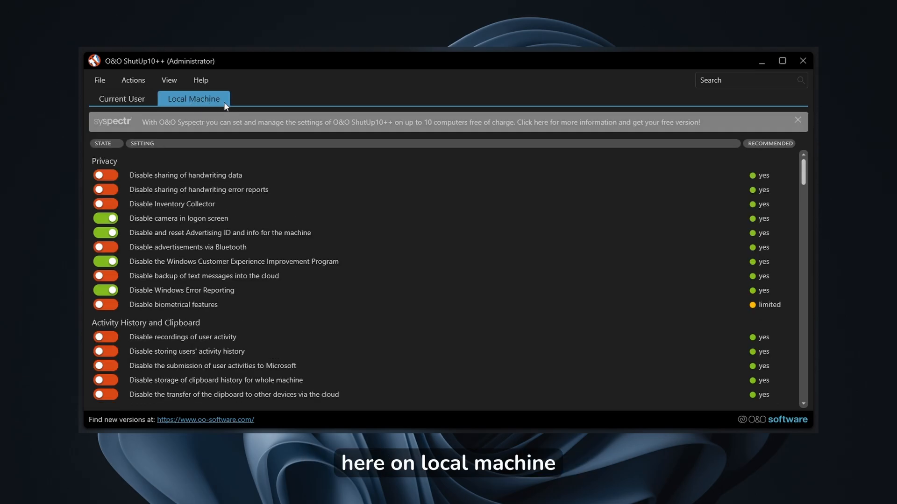
pyautogui.scroll(-20, 248, 238)
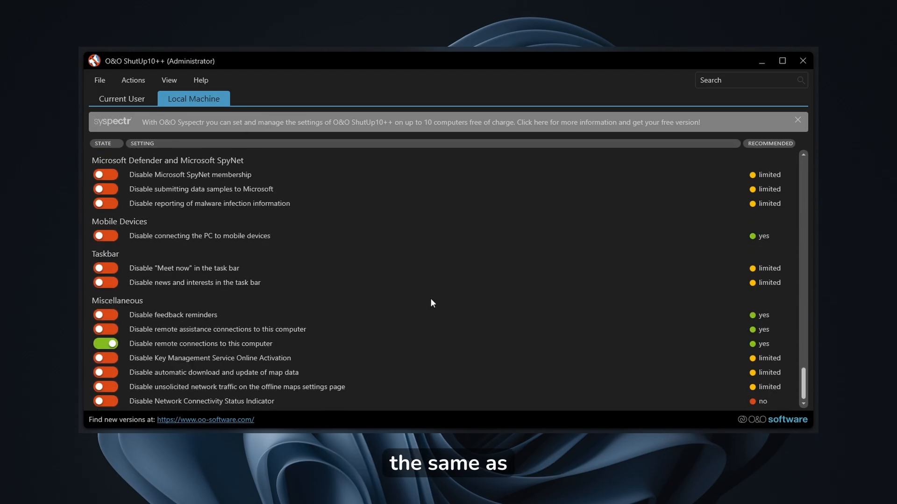
pyautogui.scroll(20, 362, 332)
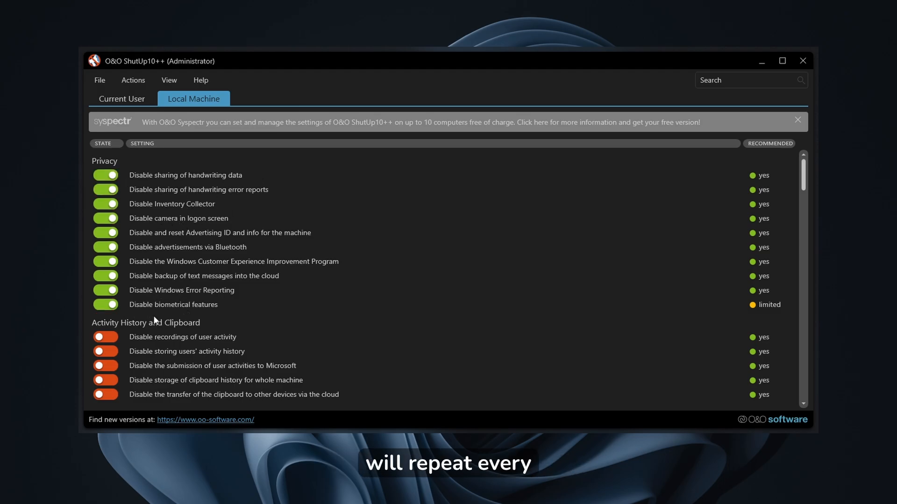
# - Look through the remaining Local Machine settings and review the Current User list, especially the App Privacy options with a limited recommendation
pyautogui.scroll(-3, 153, 310)
pyautogui.scroll(-15, 153, 310)
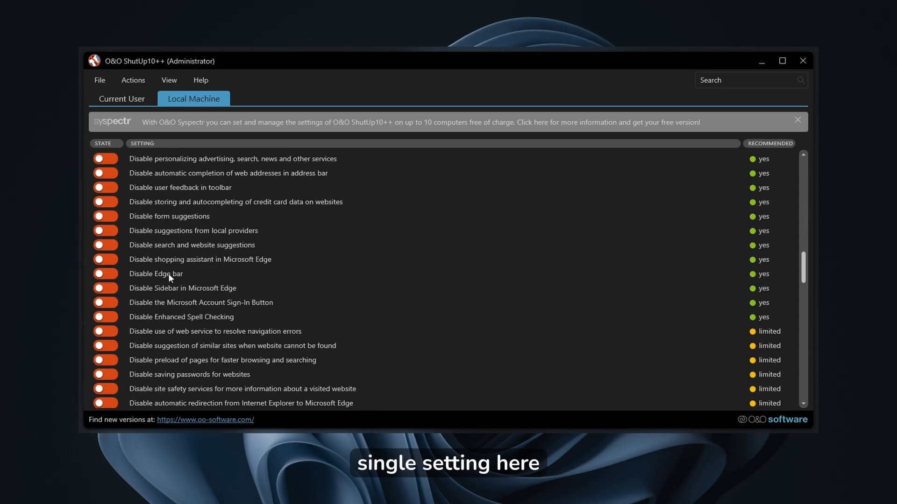
pyautogui.click(128, 97)
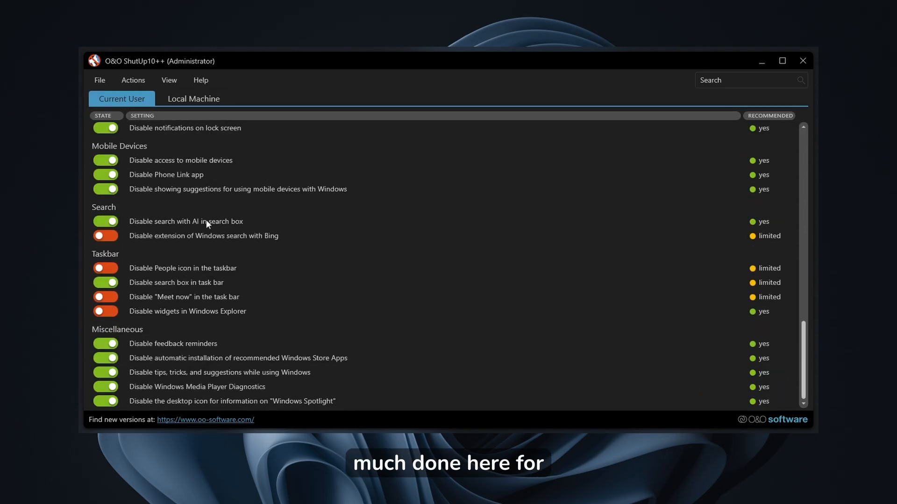
pyautogui.scroll(15, 204, 248)
pyautogui.scroll(10, 231, 253)
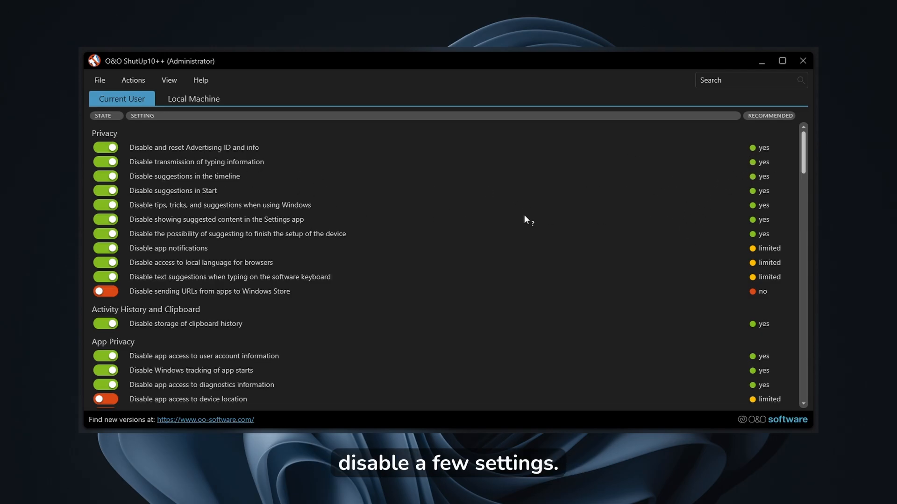
pyautogui.scroll(-9, 525, 215)
pyautogui.scroll(6, 237, 240)
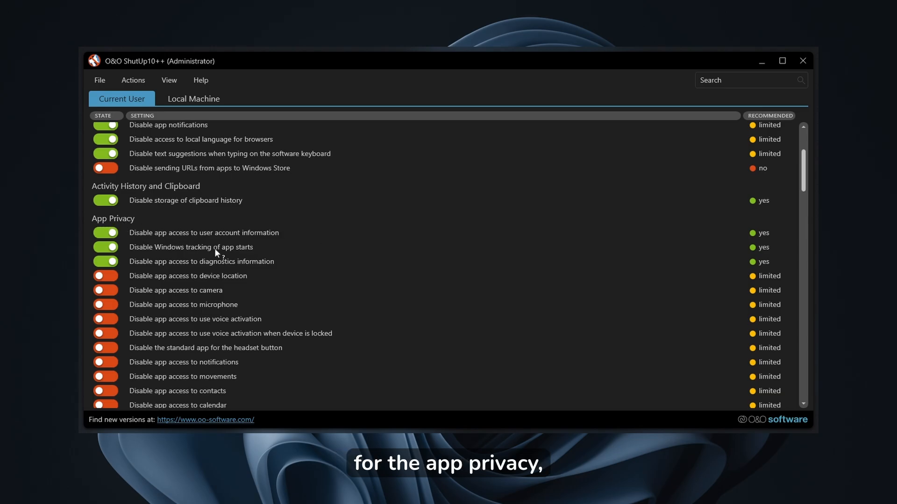
pyautogui.scroll(-5, 187, 260)
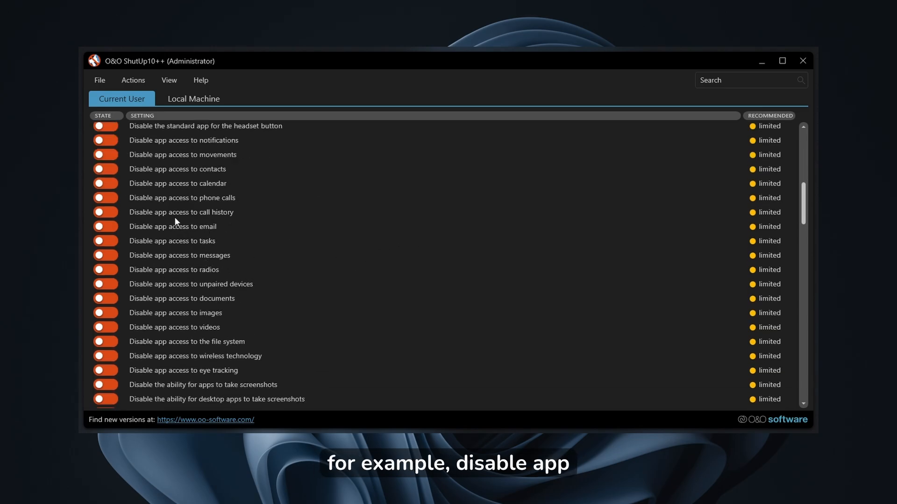
pyautogui.scroll(7, 388, 230)
pyautogui.scroll(-6, 327, 229)
pyautogui.scroll(6, 260, 208)
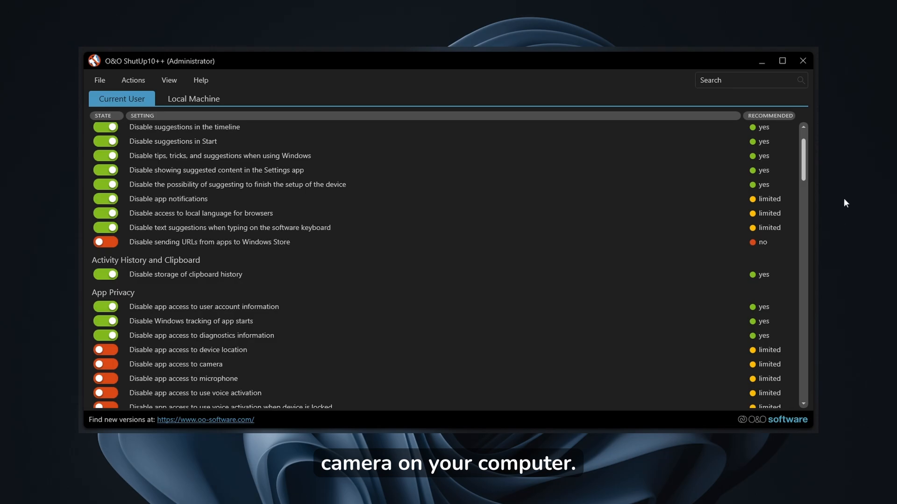
pyautogui.scroll(-3, 808, 172)
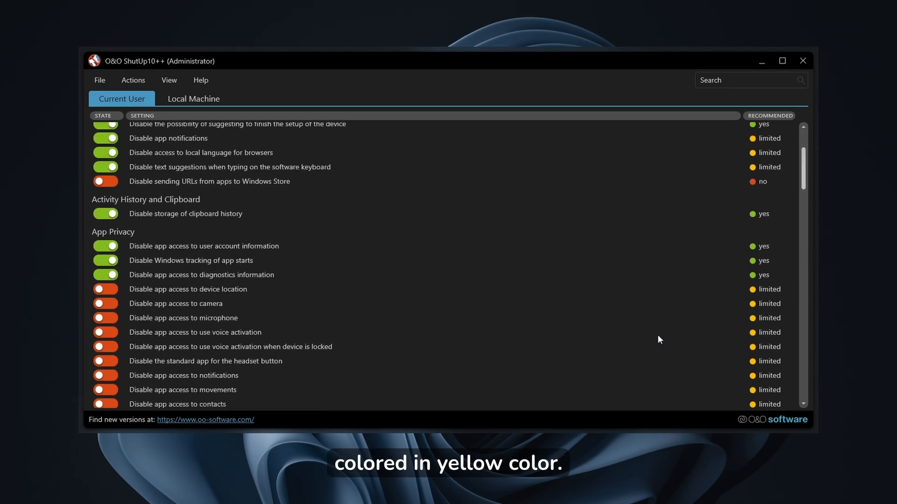
pyautogui.scroll(-15, 559, 318)
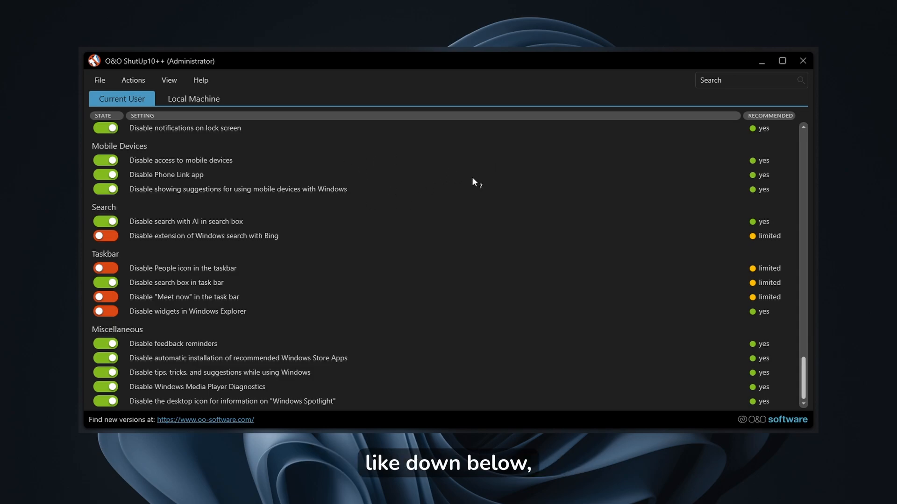
# - Minimize the O&O ShutUp10++ window, and show the Windows Start menu and quick settings beside the Downloads folder window
pyautogui.click(761, 61)
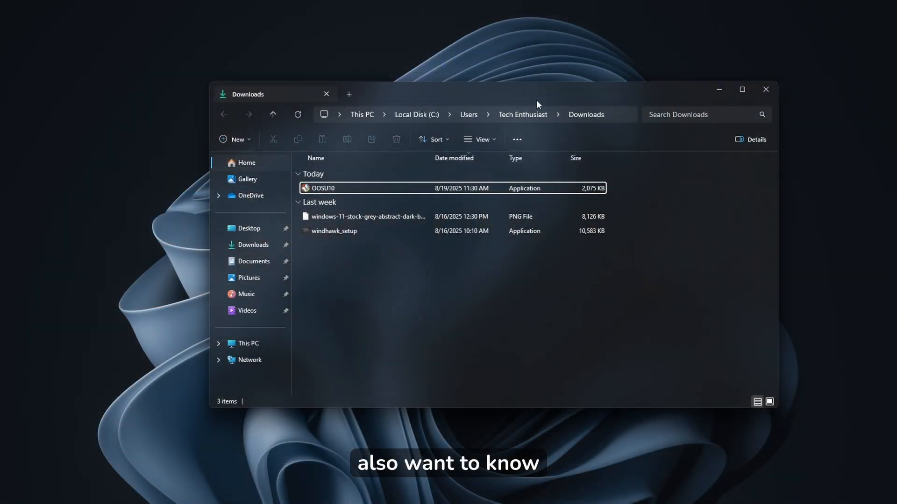
pyautogui.moveTo(536, 102); pyautogui.dragTo(480, 104)
pyautogui.press('super')
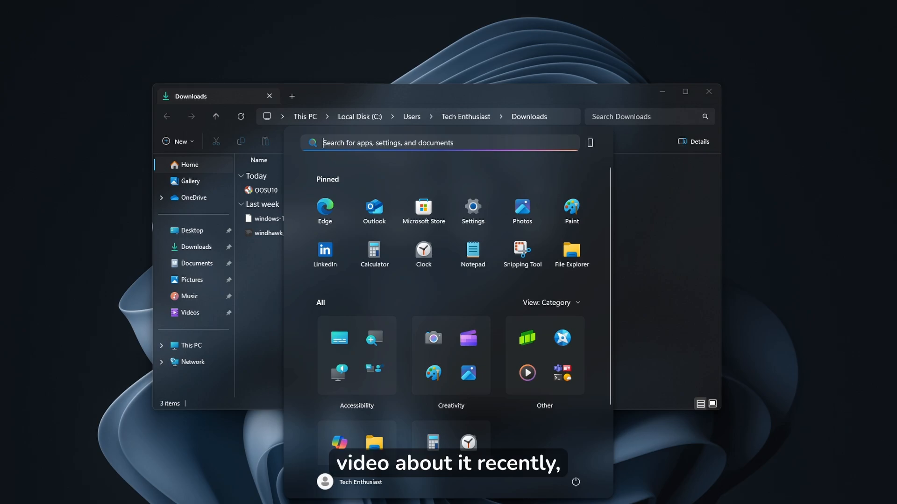
pyautogui.click(894, 503)
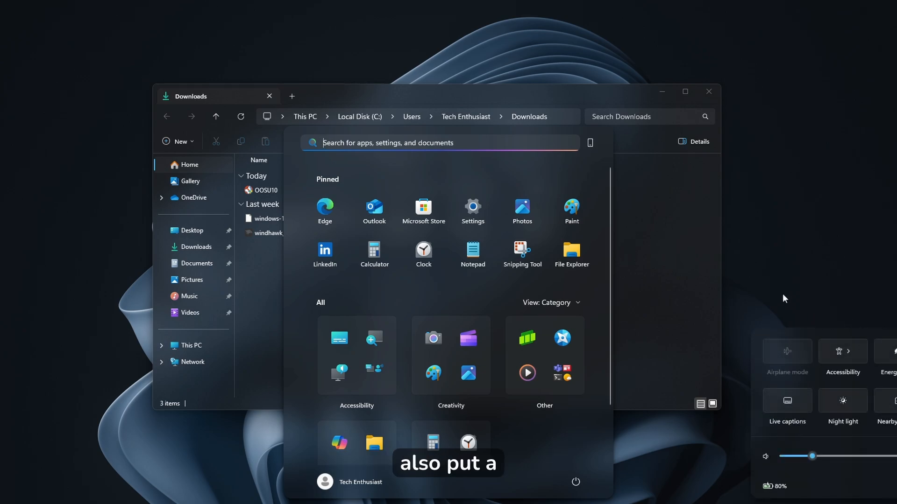